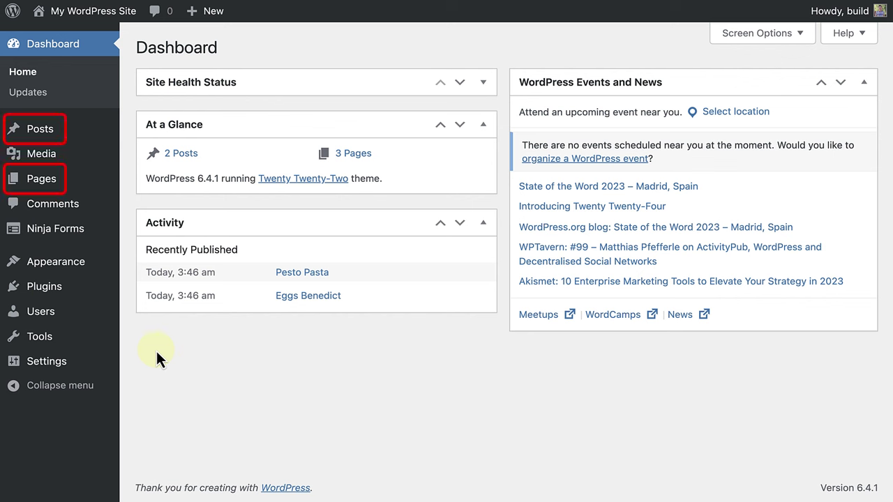
View the site's list of pages and its list of posts.
{"action": "mouse_move", "coordinate": [67, 186]}
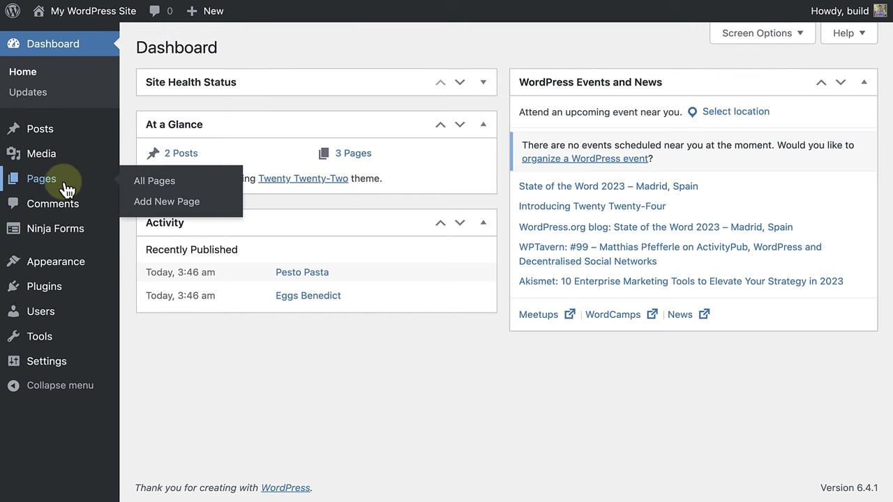
{"action": "left_click", "coordinate": [65, 183]}
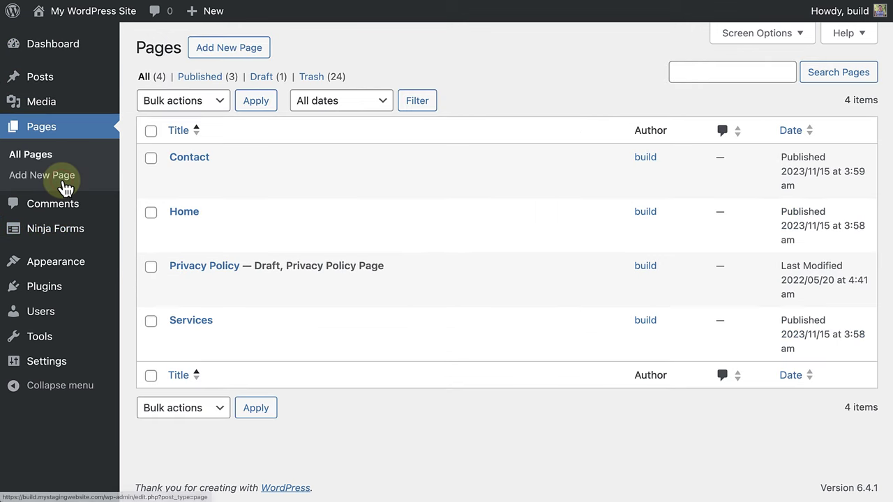
{"action": "left_click", "coordinate": [61, 87]}
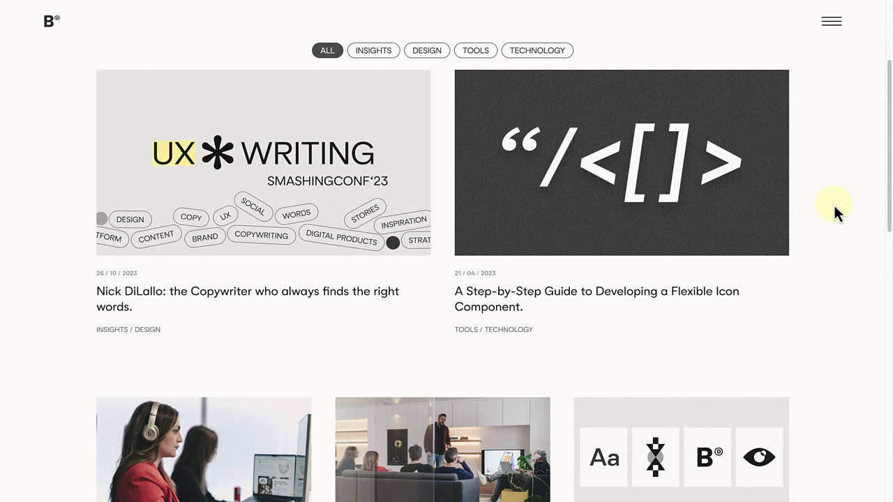
Examine how the example blog, news and recipe sites lay out their posts.
{"action": "scroll", "coordinate": [834, 205], "scroll_direction": "down", "scroll_amount": 1}
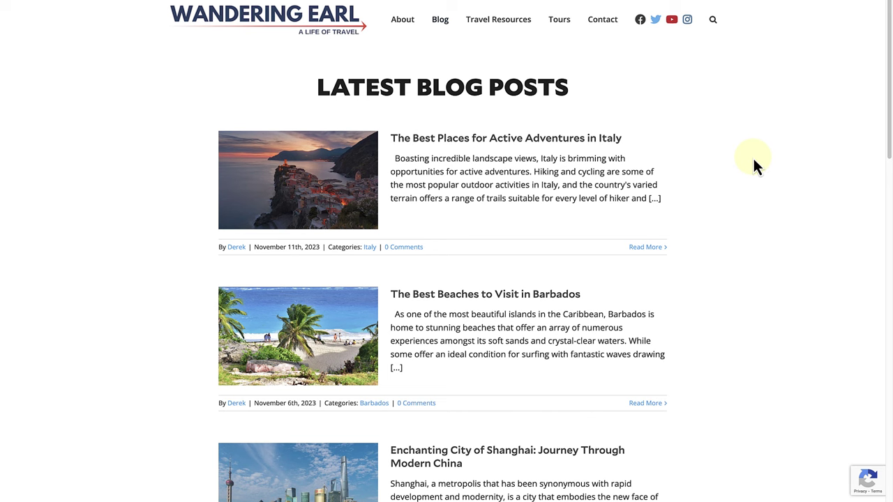
{"action": "scroll", "coordinate": [754, 160], "scroll_direction": "down", "scroll_amount": 3}
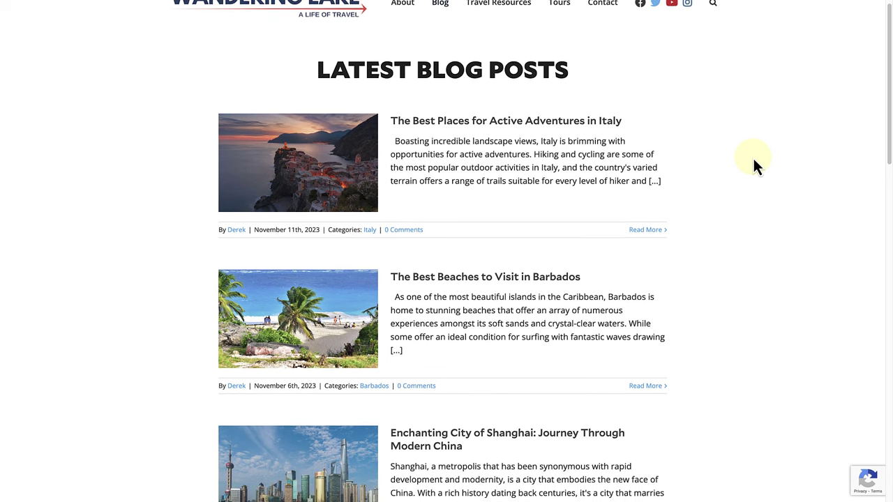
{"action": "scroll", "coordinate": [754, 165], "scroll_direction": "down", "scroll_amount": 3}
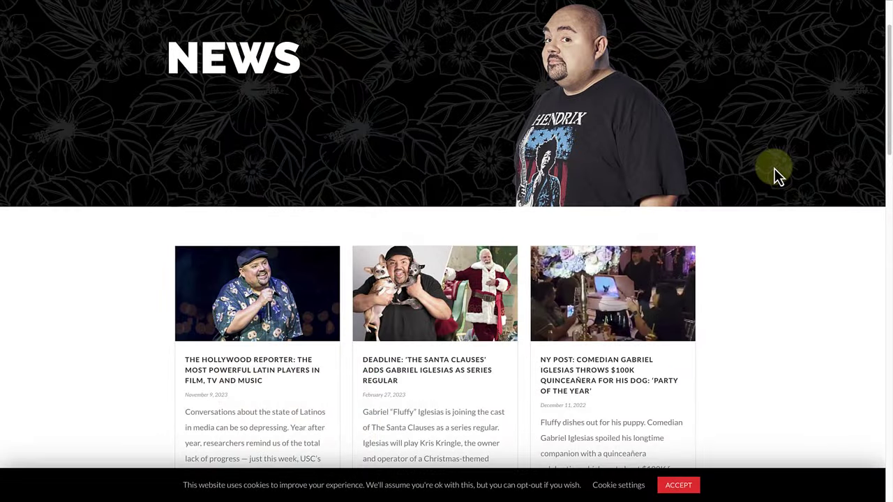
{"action": "scroll", "coordinate": [774, 169], "scroll_direction": "down", "scroll_amount": 4}
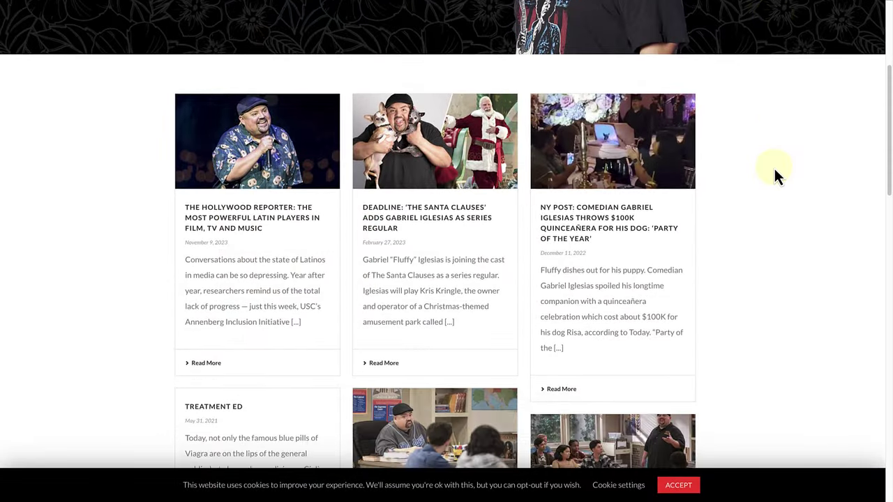
{"action": "scroll", "coordinate": [775, 171], "scroll_direction": "down", "scroll_amount": 4}
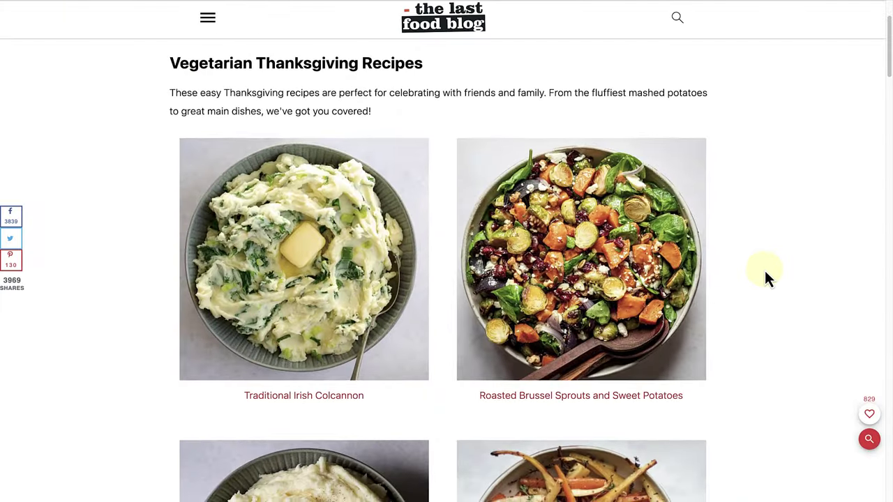
{"action": "scroll", "coordinate": [765, 273], "scroll_direction": "down", "scroll_amount": 4}
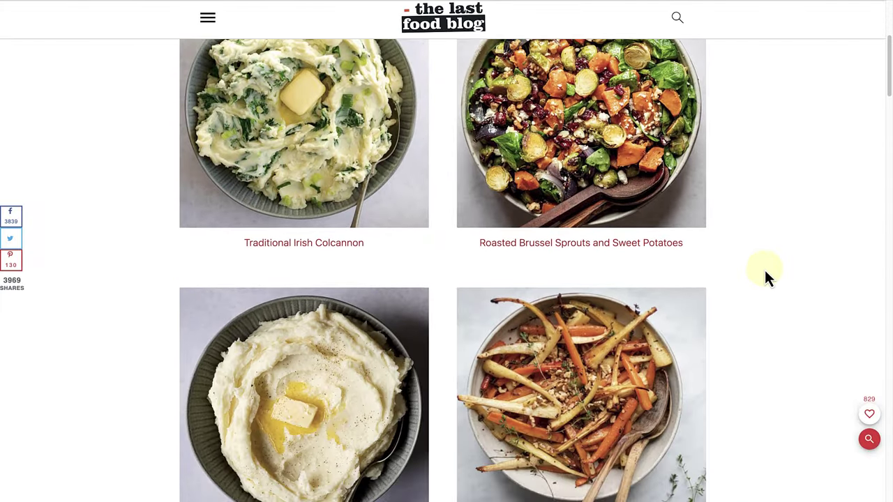
{"action": "scroll", "coordinate": [765, 270], "scroll_direction": "down", "scroll_amount": 7}
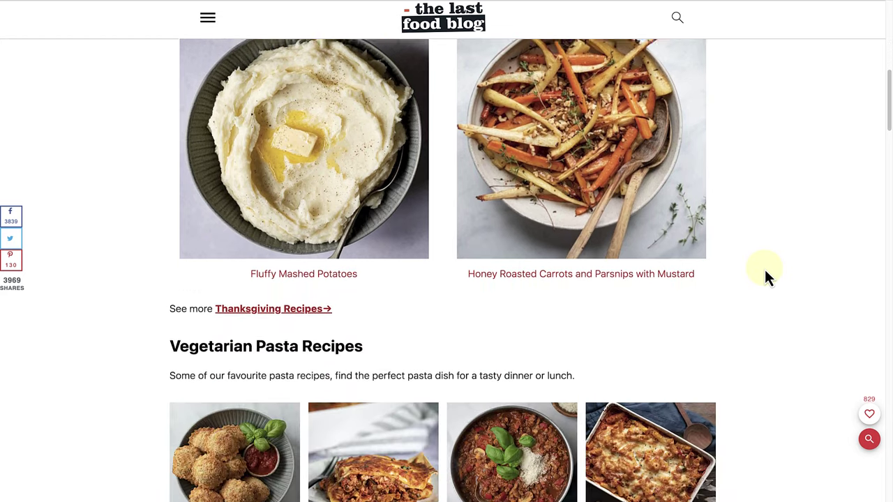
{"action": "scroll", "coordinate": [764, 270], "scroll_direction": "down", "scroll_amount": 2}
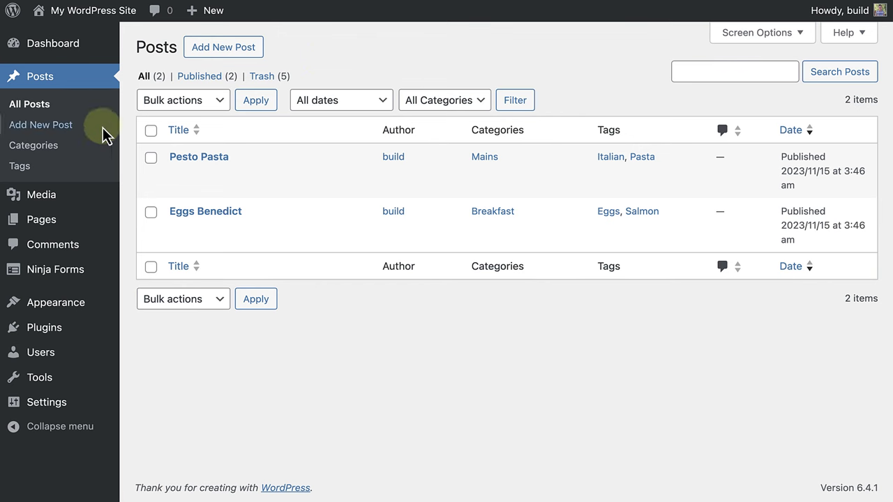
Review the existing post categories and tags, and return to the list of all posts.
{"action": "left_click", "coordinate": [56, 147]}
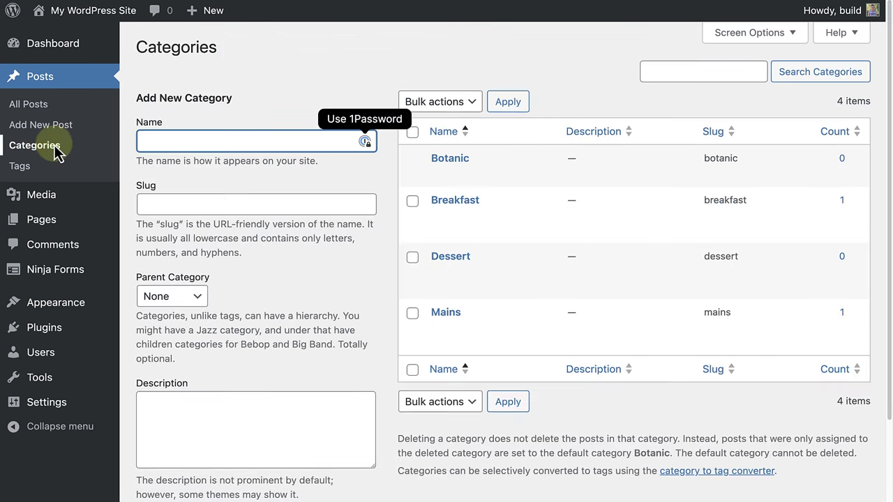
{"action": "mouse_move", "coordinate": [428, 274]}
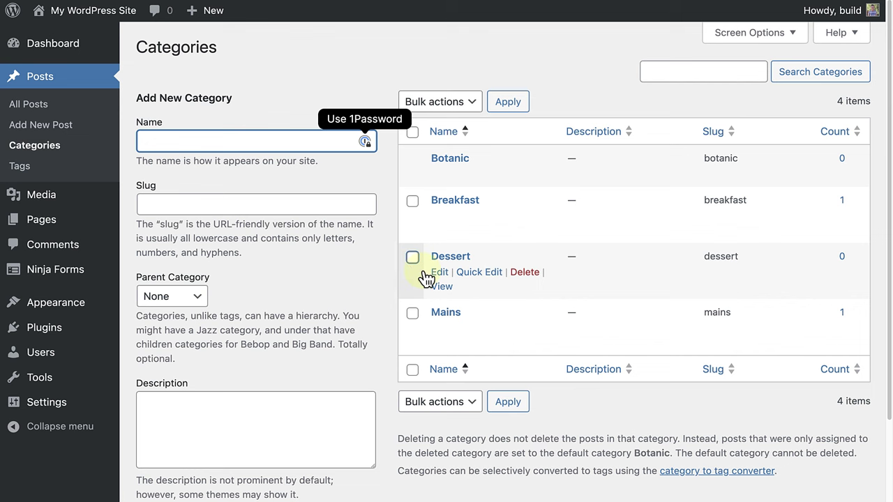
{"action": "left_click", "coordinate": [21, 170]}
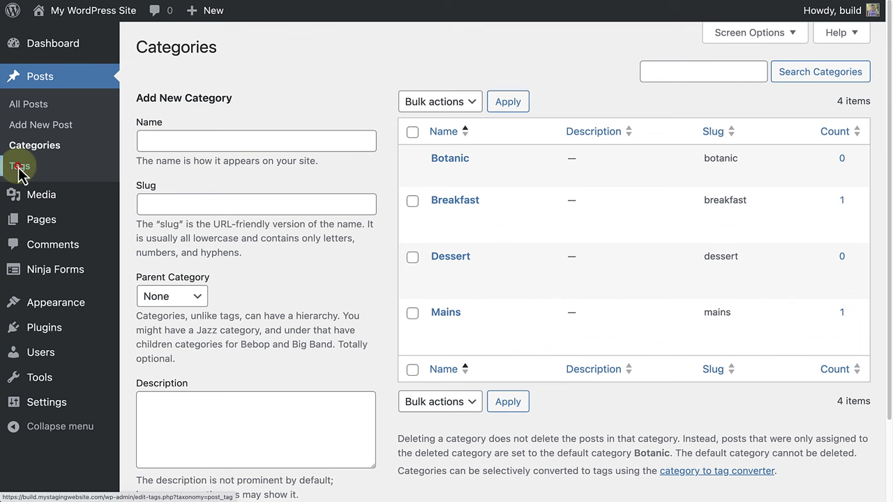
{"action": "mouse_move", "coordinate": [416, 179]}
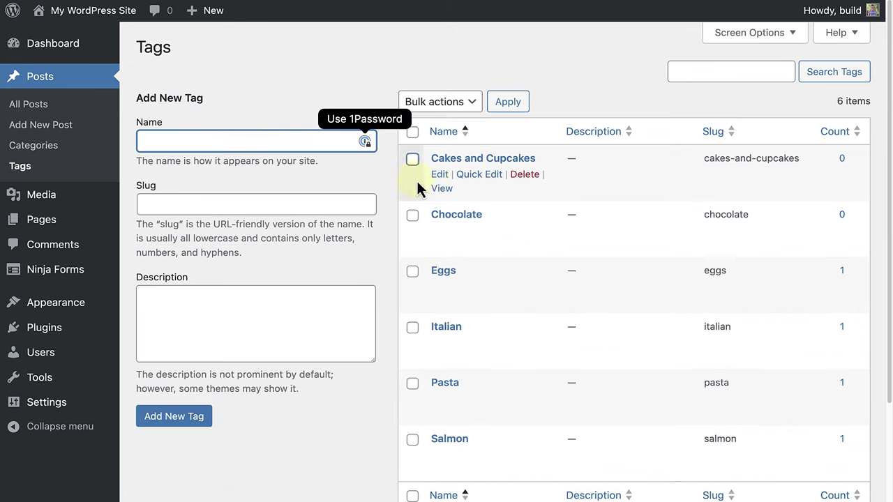
{"action": "mouse_move", "coordinate": [425, 229]}
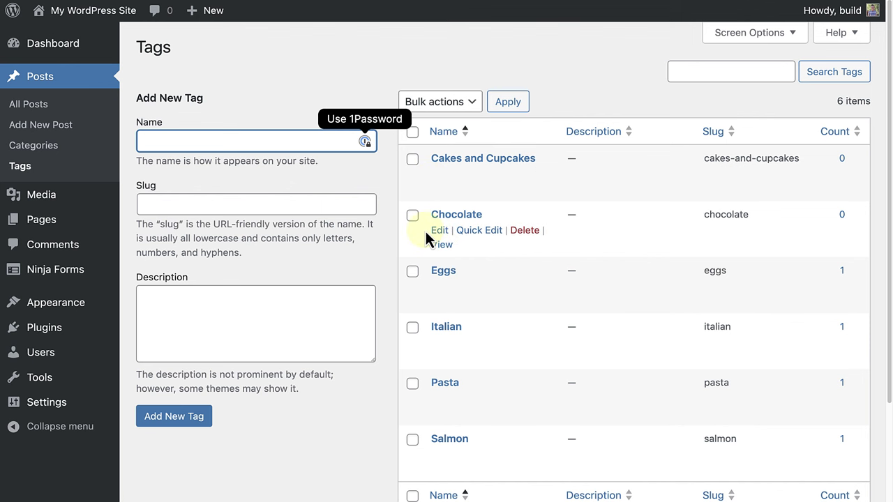
{"action": "left_click", "coordinate": [47, 107]}
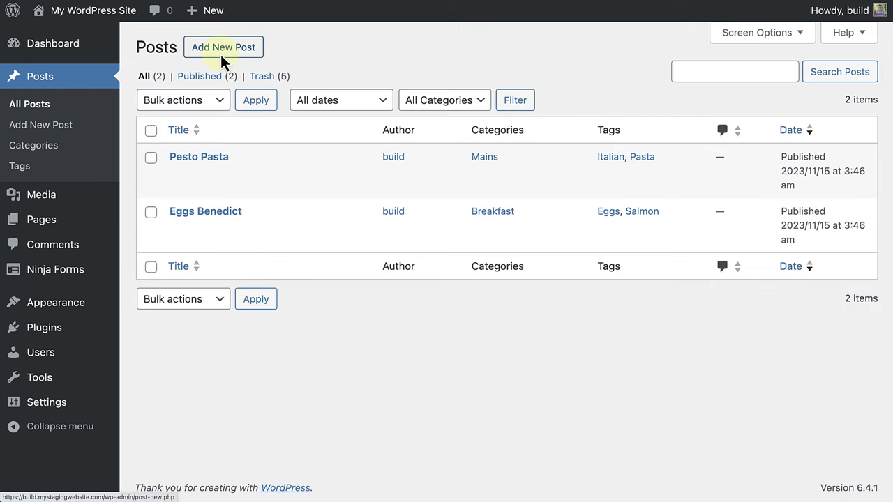
Create a new post titled "Classic Chocolate Cake".
{"action": "left_click", "coordinate": [221, 54]}
{"action": "type", "text": "C"}
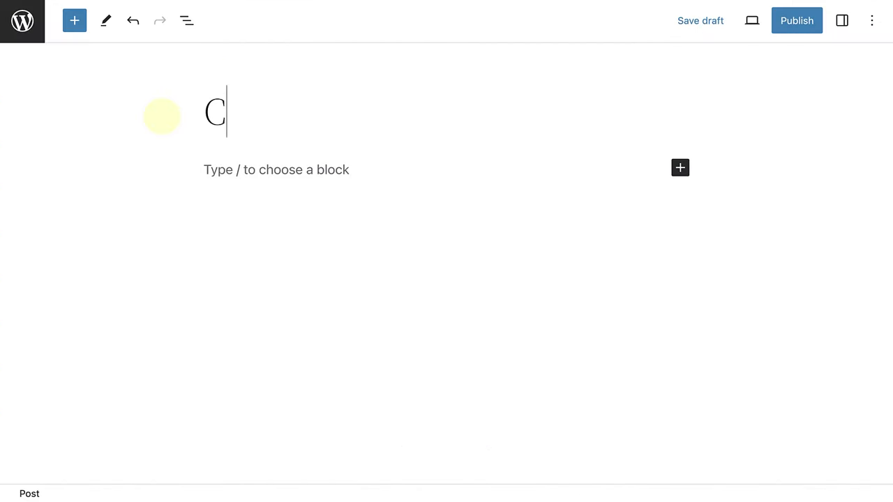
{"action": "type", "text": "lassic "}
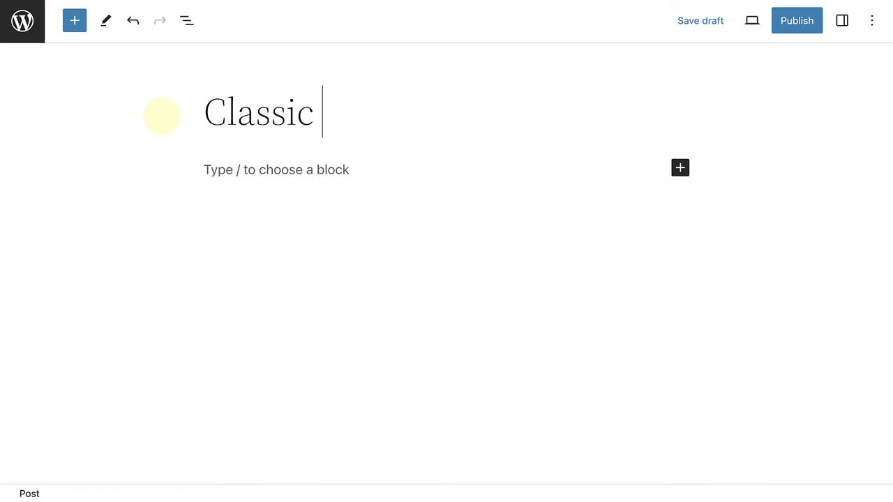
{"action": "type", "text": "Chocolate Cake"}
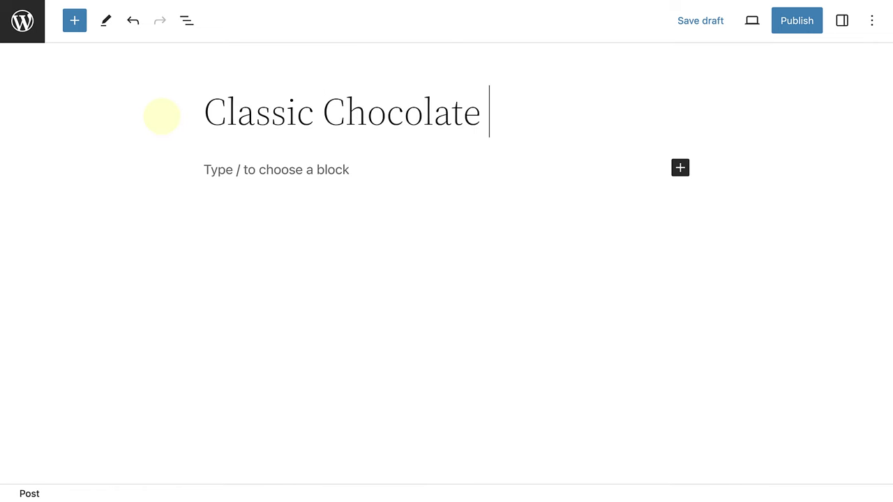
Paste the copied recipe, with its ingredients and instructions, into the post body and look it over from end to start.
{"action": "left_click", "coordinate": [212, 169]}
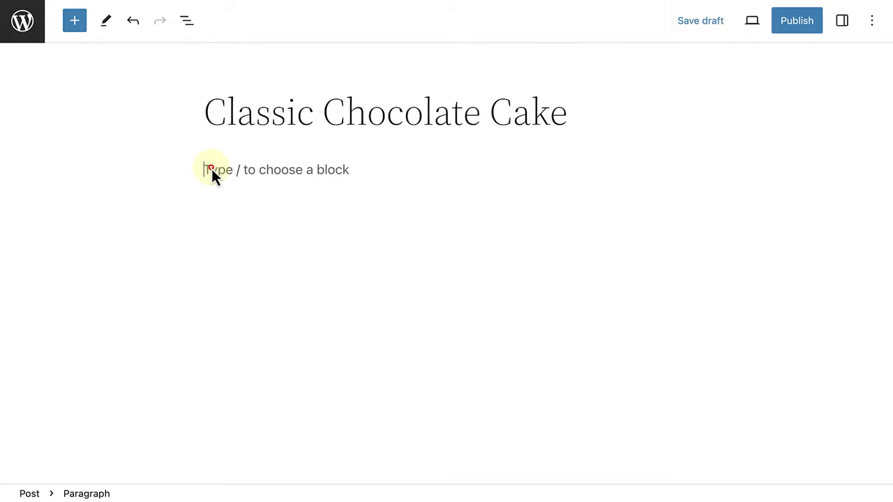
{"action": "key", "text": "ctrl+v"}
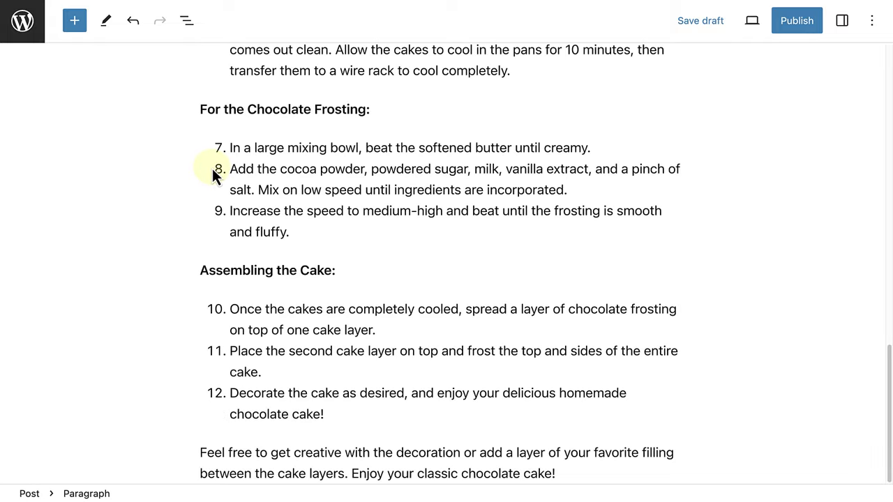
{"action": "scroll", "coordinate": [212, 169], "scroll_direction": "up", "scroll_amount": 3}
{"action": "scroll", "coordinate": [213, 168], "scroll_direction": "up", "scroll_amount": 10}
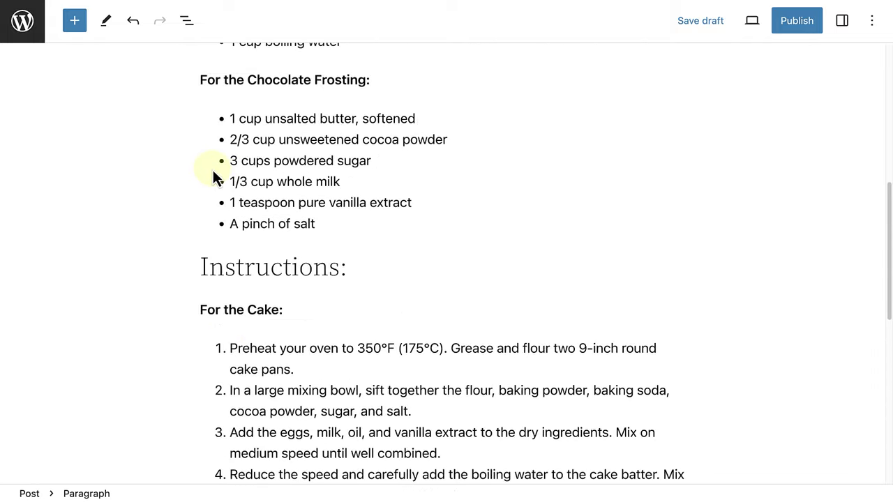
{"action": "scroll", "coordinate": [213, 168], "scroll_direction": "up", "scroll_amount": 5}
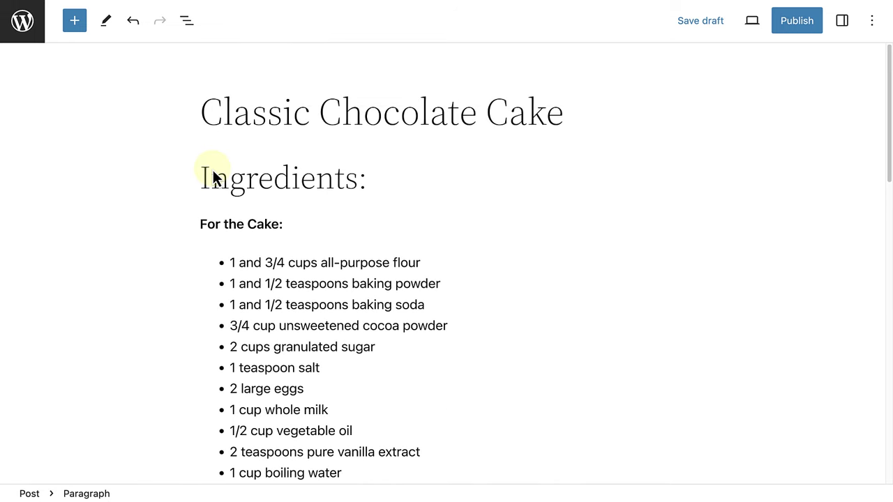
Show the post settings and assign the post to the Dessert category.
{"action": "left_click", "coordinate": [782, 73]}
{"action": "left_click", "coordinate": [840, 27]}
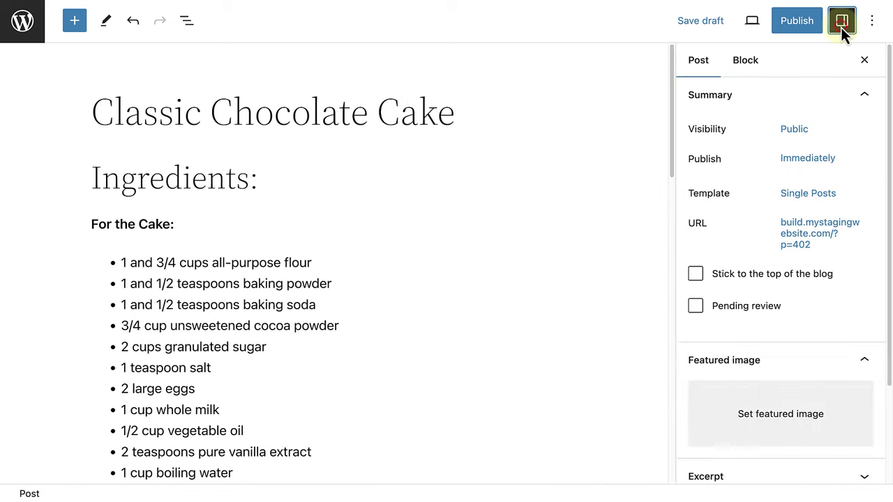
{"action": "scroll", "coordinate": [888, 77], "scroll_direction": "down", "scroll_amount": 5}
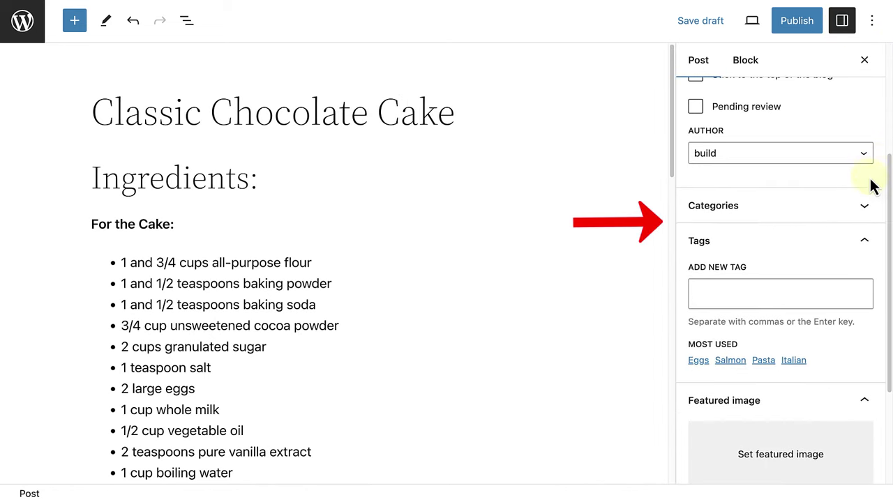
{"action": "left_click", "coordinate": [865, 205]}
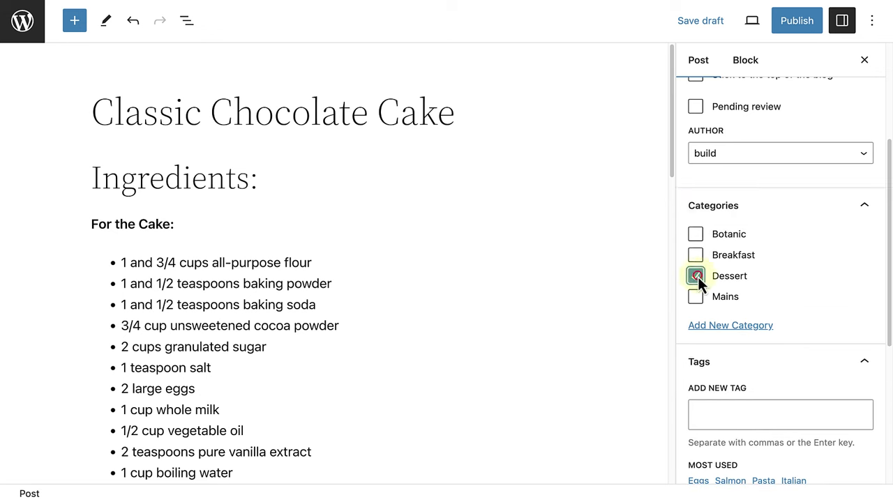
{"action": "left_click", "coordinate": [697, 277]}
{"action": "left_click", "coordinate": [865, 206]}
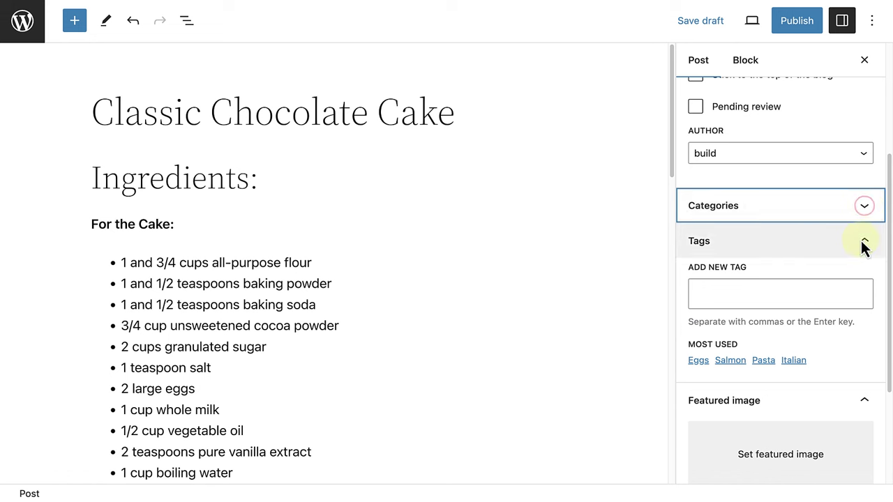
Add the existing tags Chocolate and Cakes and Cupcakes to the post.
{"action": "left_click", "coordinate": [720, 293]}
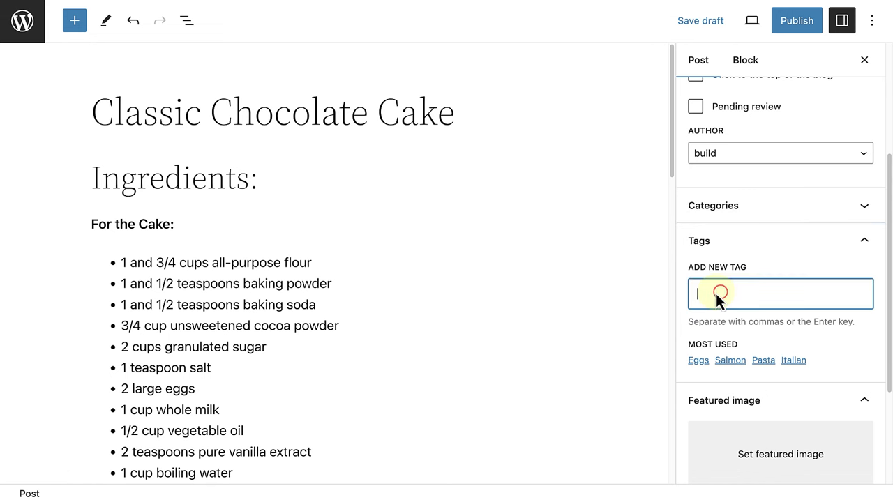
{"action": "type", "text": "Choc"}
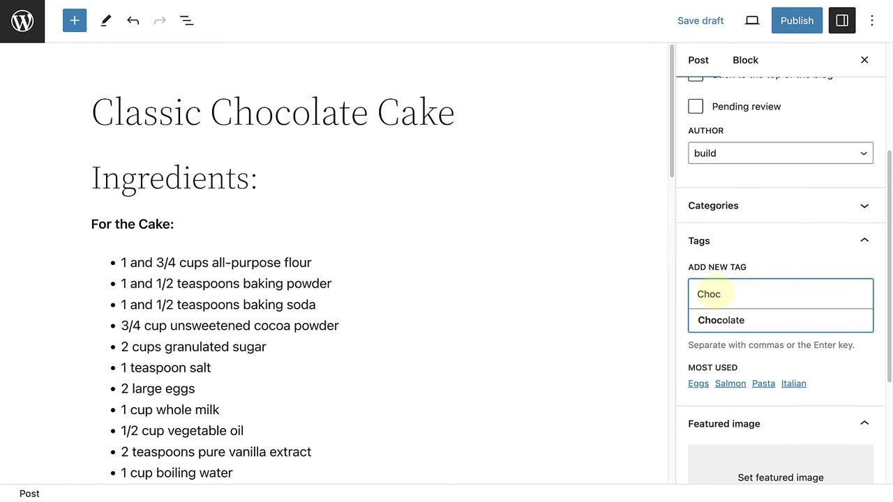
{"action": "left_click", "coordinate": [736, 321]}
{"action": "type", "text": "Cake"}
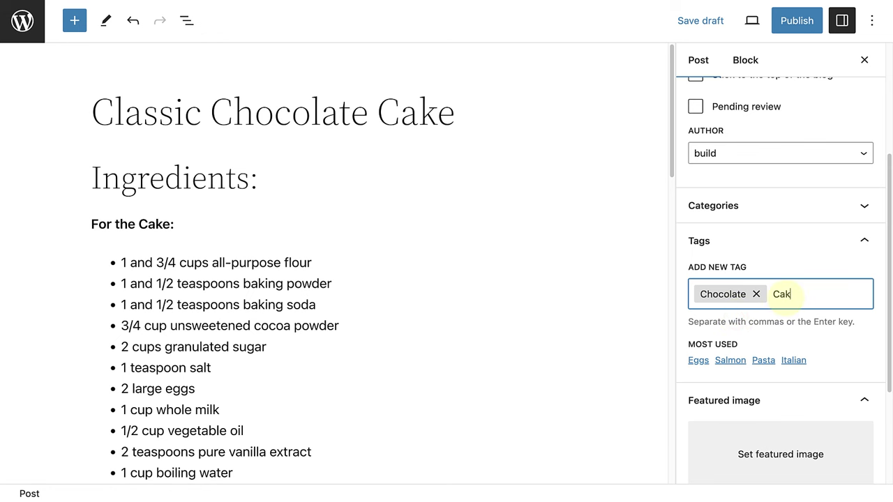
{"action": "left_click", "coordinate": [767, 321]}
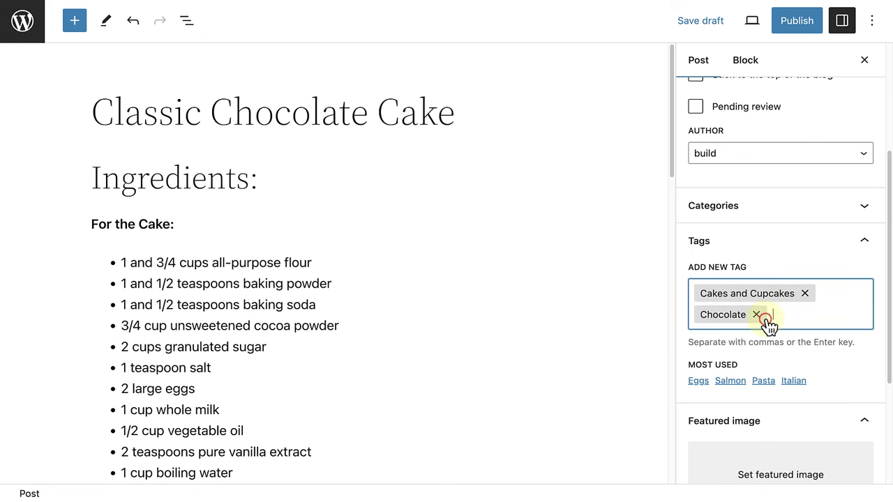
Set the chocolate cake photo from the media library as the post's featured image.
{"action": "scroll", "coordinate": [786, 346], "scroll_direction": "down", "scroll_amount": 3}
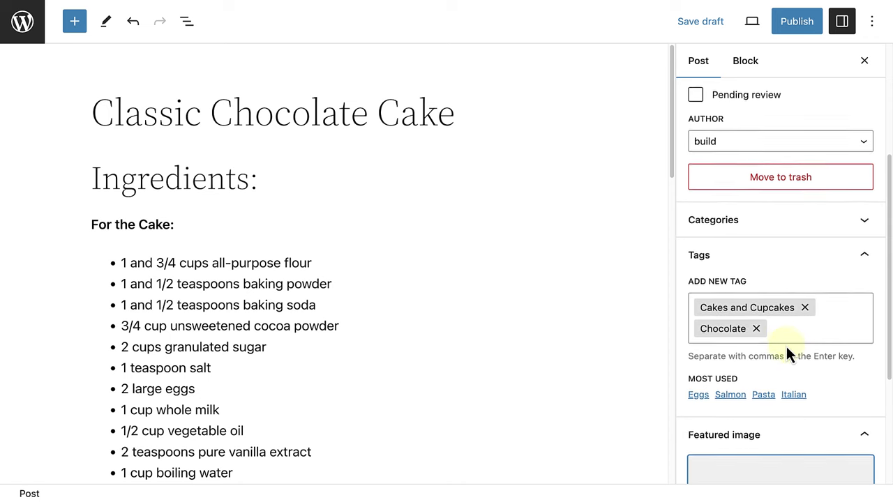
{"action": "scroll", "coordinate": [786, 345], "scroll_direction": "down", "scroll_amount": 2}
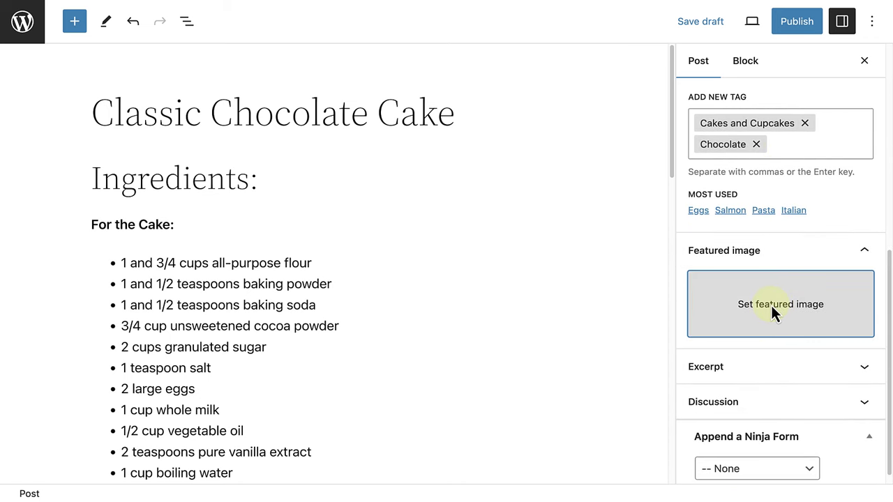
{"action": "left_click", "coordinate": [775, 312]}
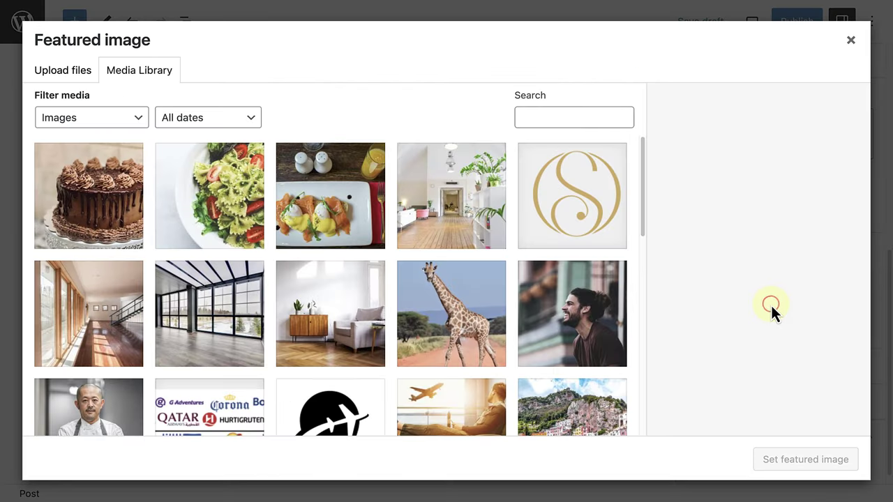
{"action": "left_click", "coordinate": [102, 171]}
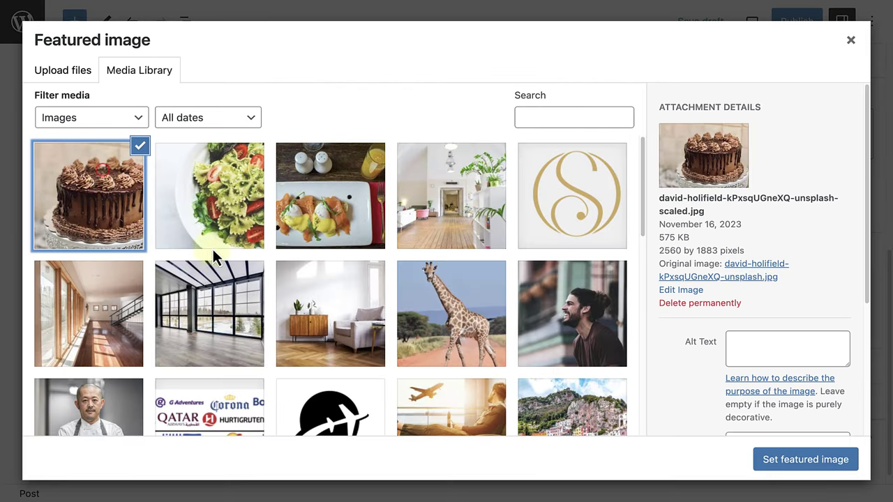
{"action": "left_click", "coordinate": [782, 459]}
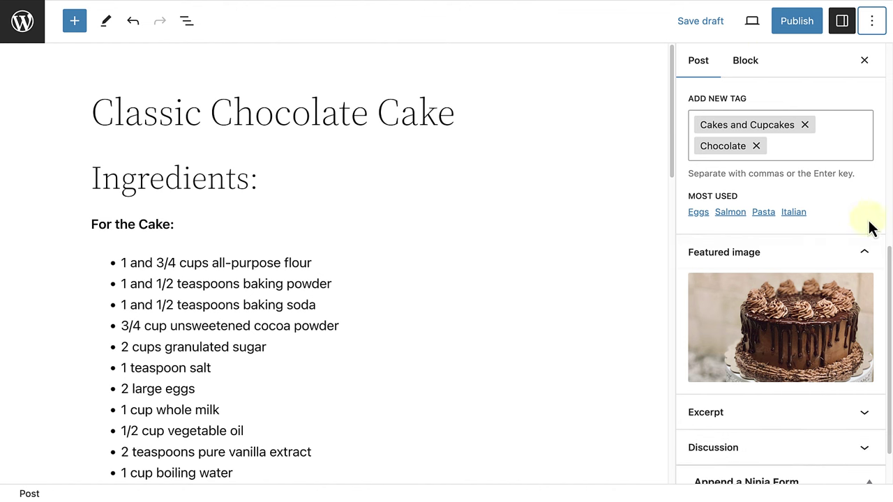
Check the post's publish date and time options without changing them, and publish the post.
{"action": "left_click_drag", "start_coordinate": [890, 265], "coordinate": [884, 64]}
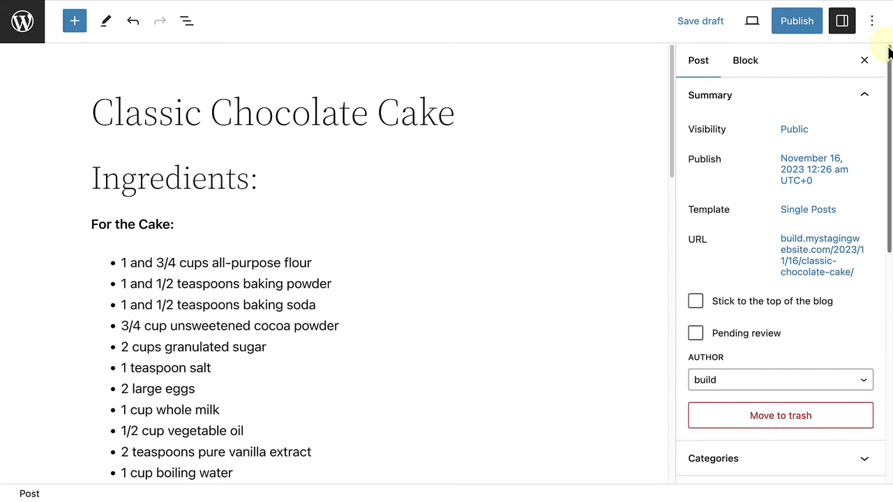
{"action": "left_click", "coordinate": [802, 166]}
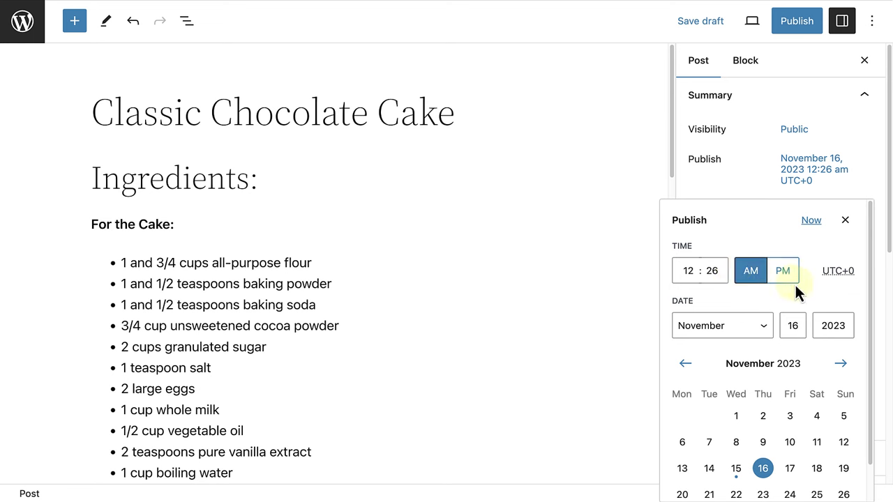
{"action": "left_click", "coordinate": [846, 222]}
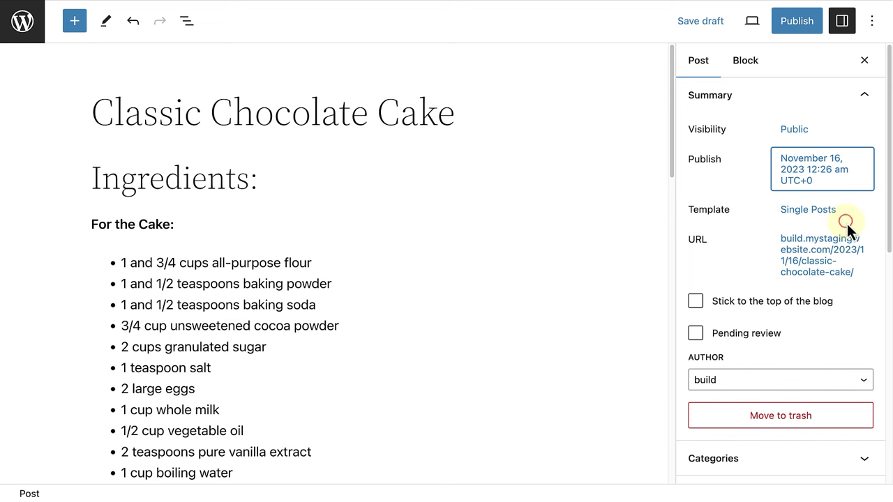
{"action": "left_click", "coordinate": [791, 24]}
{"action": "left_click", "coordinate": [756, 25]}
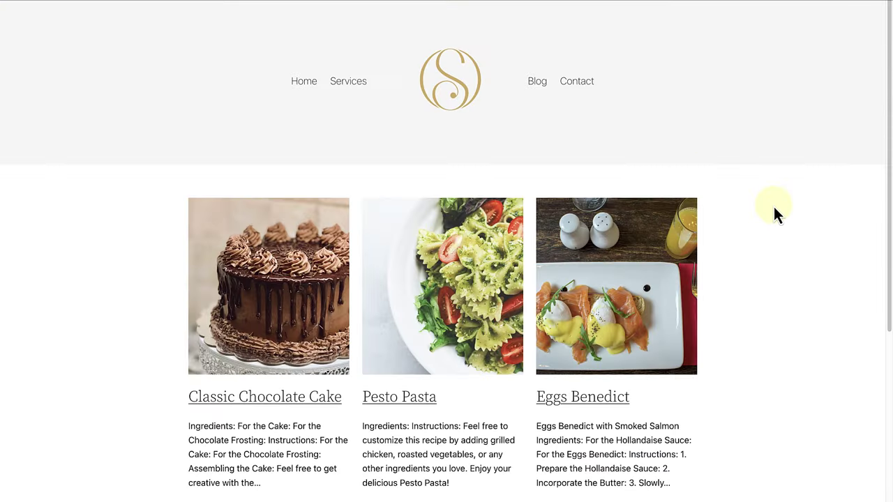
Look over the live blog listing, open the Classic Chocolate Cake post and read through its image and recipe.
{"action": "scroll", "coordinate": [775, 208], "scroll_direction": "down", "scroll_amount": 3}
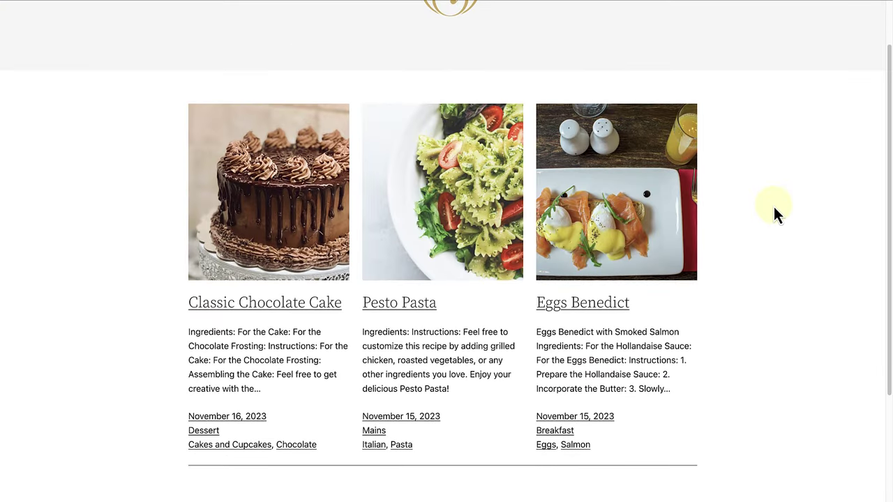
{"action": "left_click", "coordinate": [285, 303]}
{"action": "scroll", "coordinate": [810, 242], "scroll_direction": "down", "scroll_amount": 2}
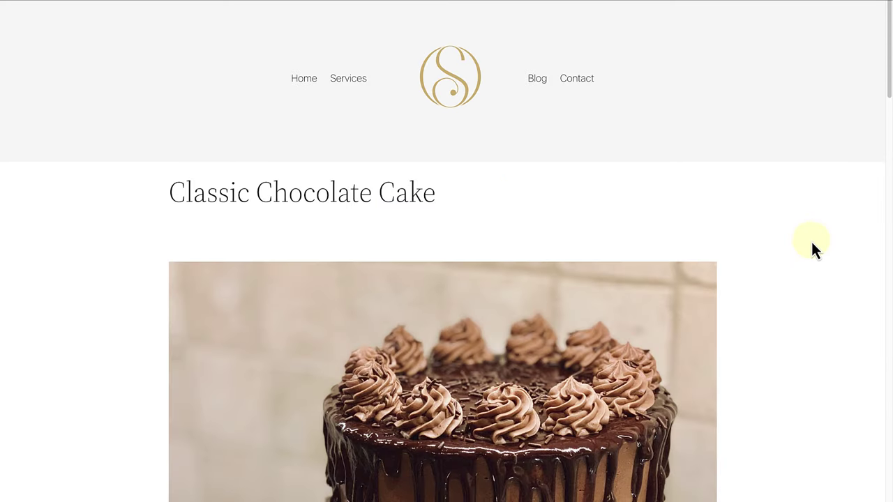
{"action": "scroll", "coordinate": [810, 244], "scroll_direction": "down", "scroll_amount": 7}
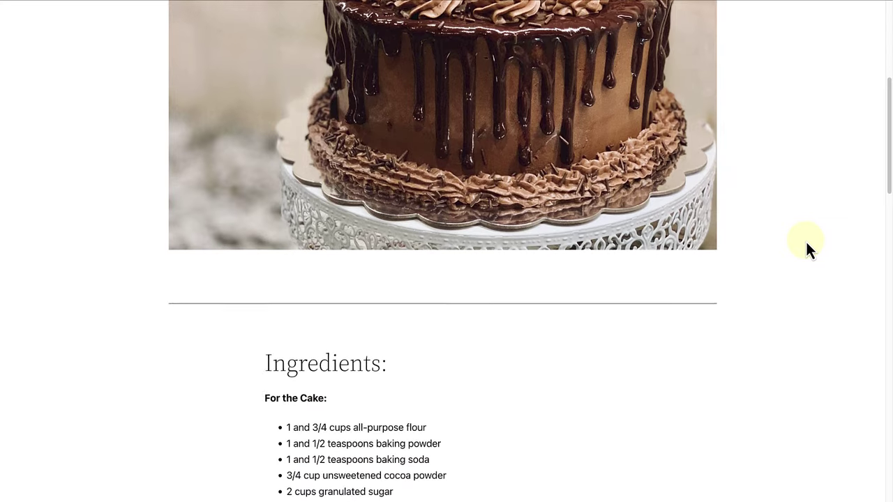
{"action": "scroll", "coordinate": [805, 242], "scroll_direction": "down", "scroll_amount": 6}
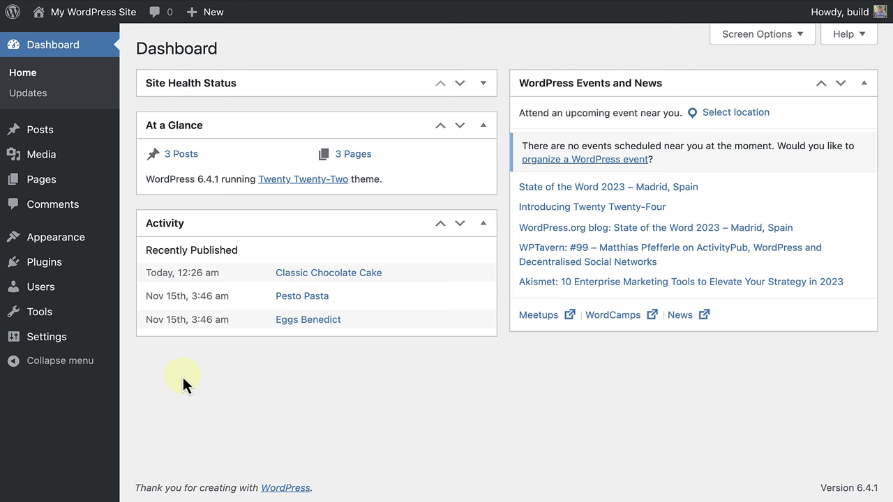
Create a new page from the site's page list and title it "About".
{"action": "left_click", "coordinate": [56, 187]}
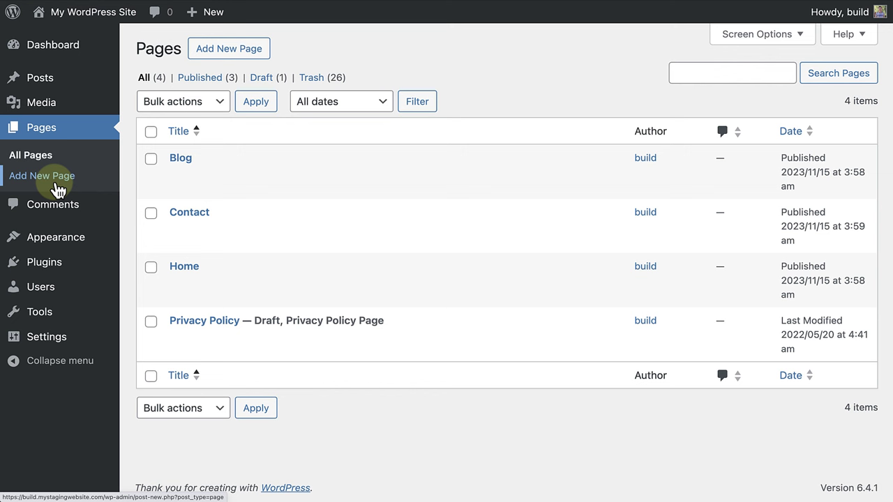
{"action": "left_click", "coordinate": [231, 54]}
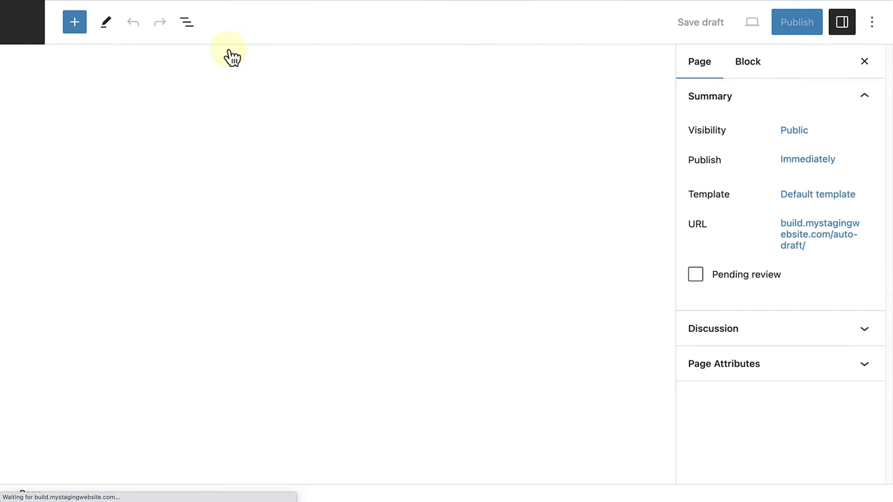
{"action": "type", "text": "A"}
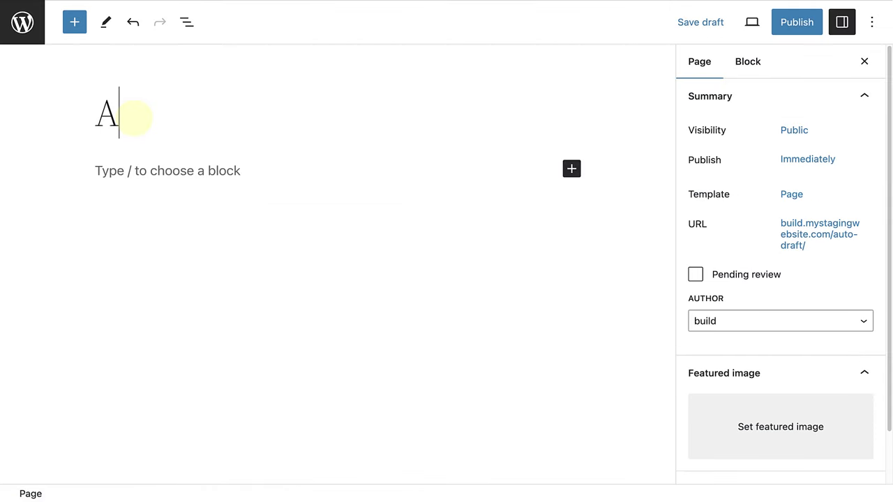
{"action": "type", "text": "bout"}
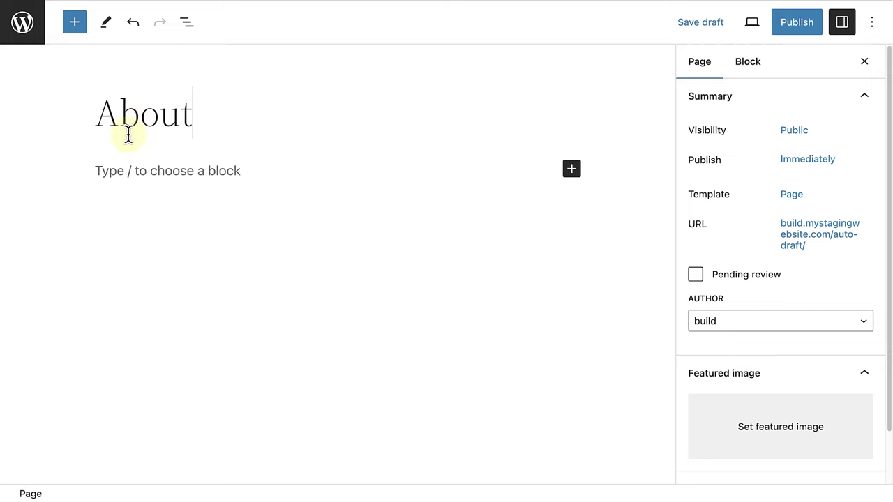
Paste the copied two-column content, with Our Mission, Our Vision and How We Work, into the About page body and review it.
{"action": "left_click", "coordinate": [117, 164]}
{"action": "key", "text": "ctrl+v"}
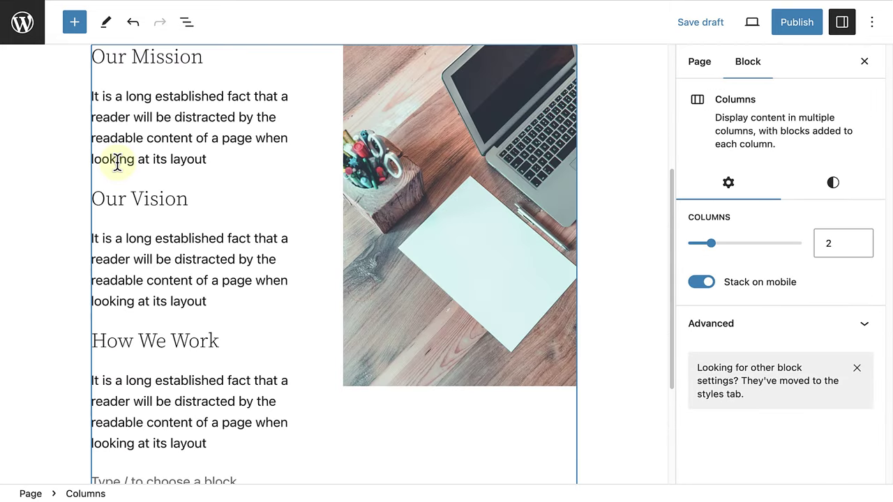
{"action": "left_click", "coordinate": [622, 242]}
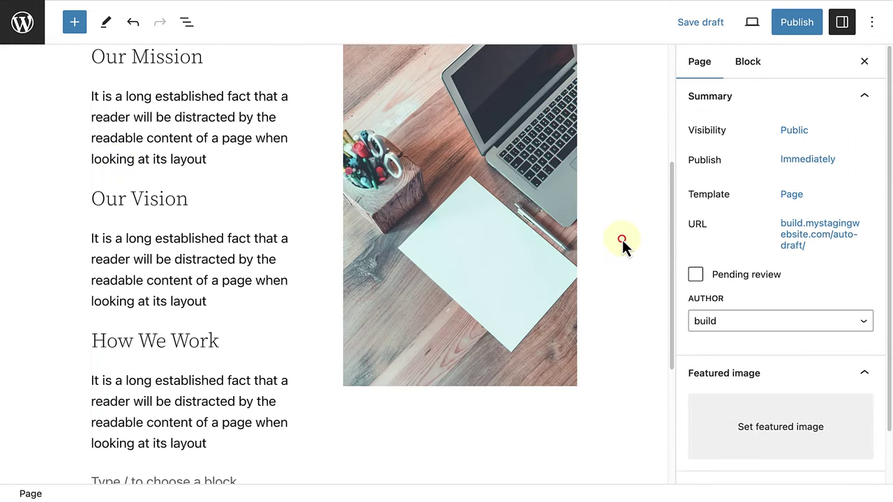
{"action": "scroll", "coordinate": [624, 243], "scroll_direction": "up", "scroll_amount": 2}
{"action": "scroll", "coordinate": [624, 244], "scroll_direction": "up", "scroll_amount": 5}
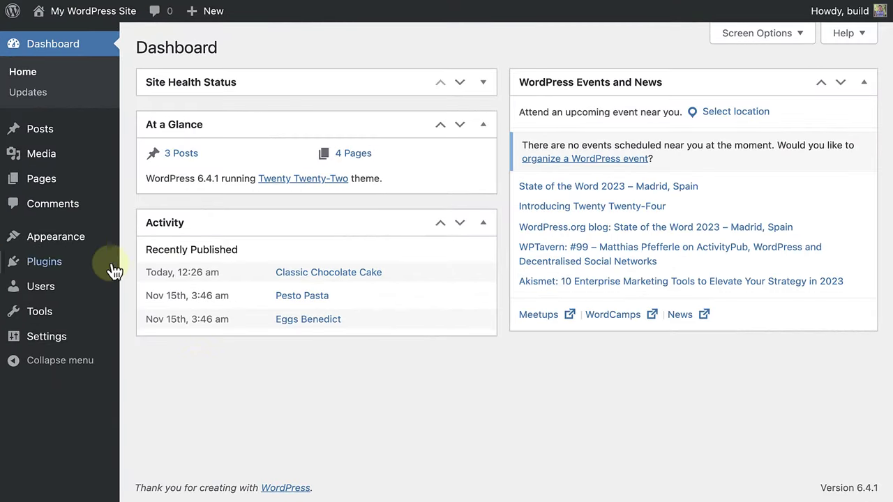
In the Site Editor, show the list of pages, view the dialog for drafting a new page and dismiss it.
{"action": "mouse_move", "coordinate": [79, 244]}
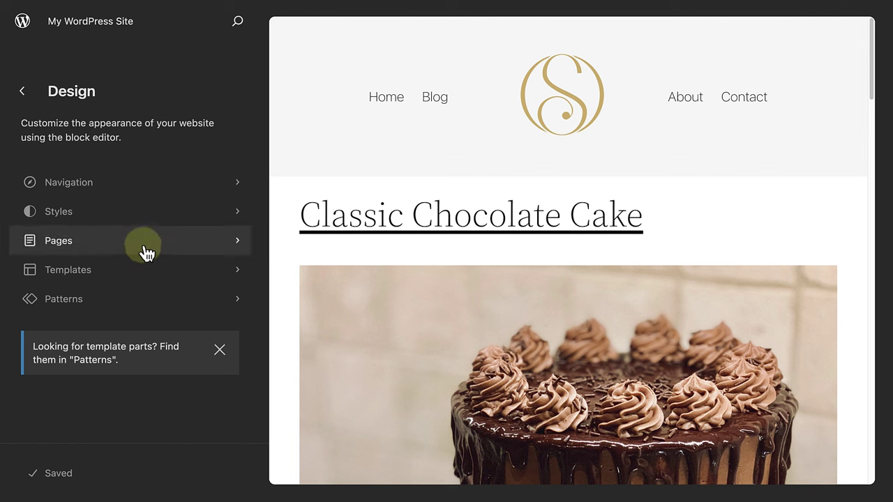
{"action": "left_click", "coordinate": [143, 245]}
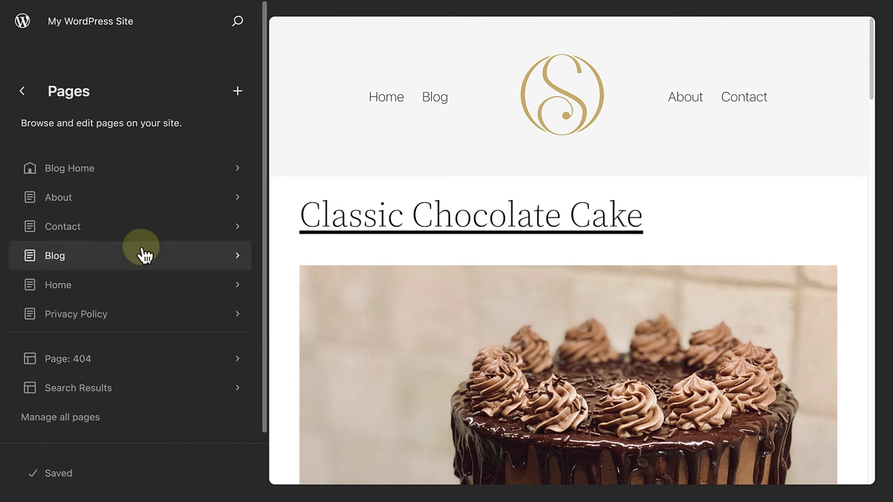
{"action": "left_click", "coordinate": [238, 91]}
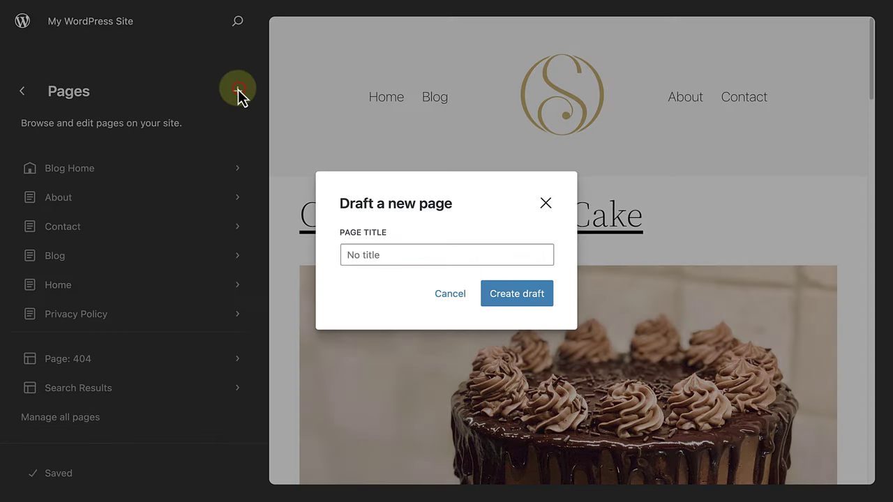
{"action": "left_click", "coordinate": [545, 204]}
Open the About page for editing in the Site Editor, look through its content and return to the Design overview.
{"action": "left_click", "coordinate": [85, 198]}
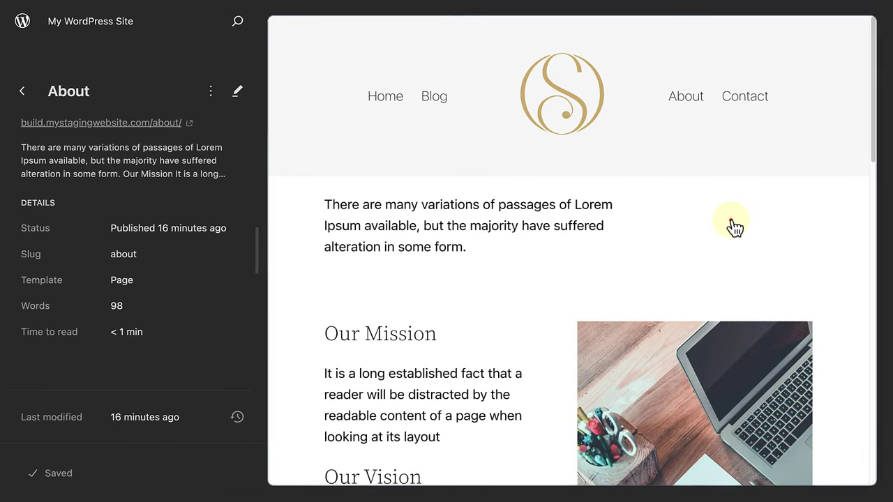
{"action": "left_click", "coordinate": [733, 224]}
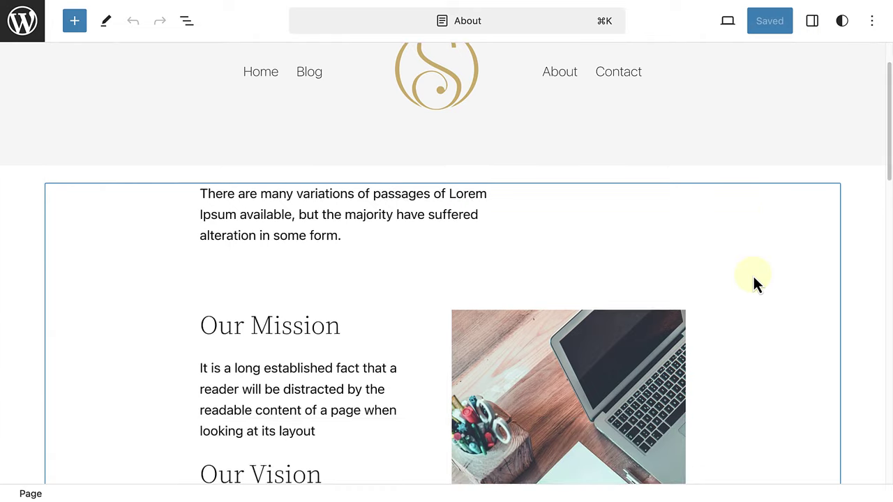
{"action": "scroll", "coordinate": [753, 278], "scroll_direction": "down", "scroll_amount": 3}
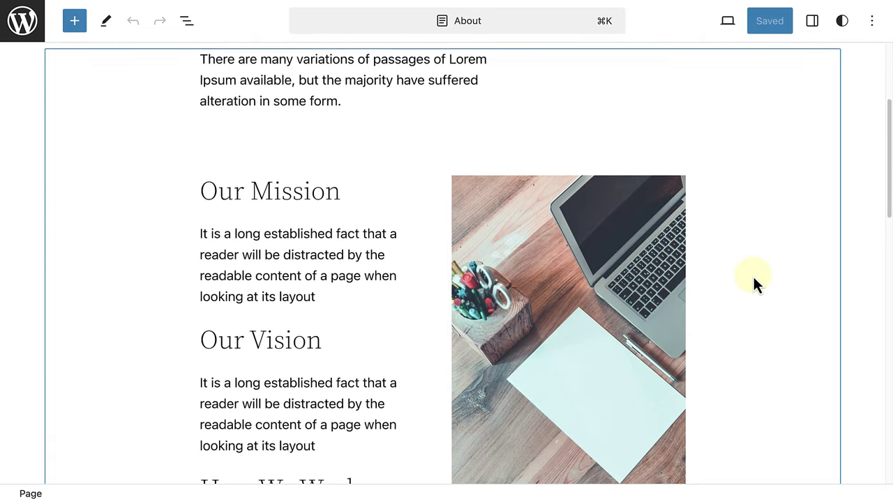
{"action": "scroll", "coordinate": [753, 275], "scroll_direction": "down", "scroll_amount": 1}
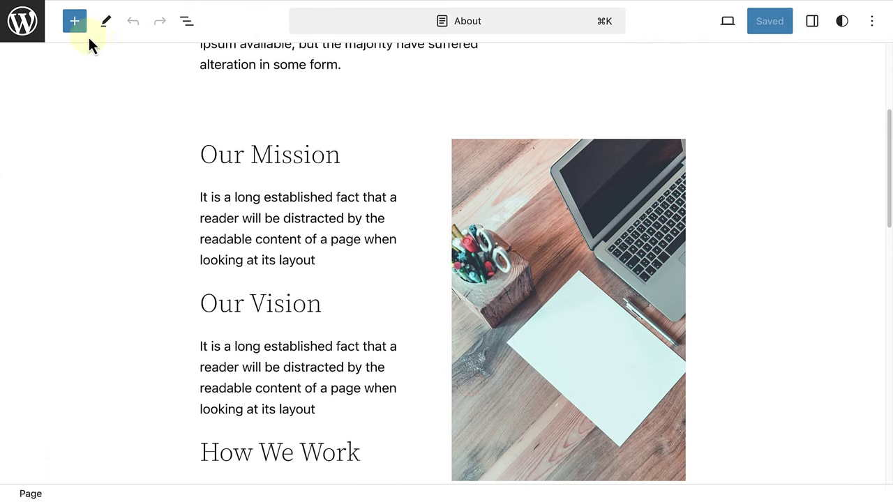
{"action": "left_click", "coordinate": [35, 28]}
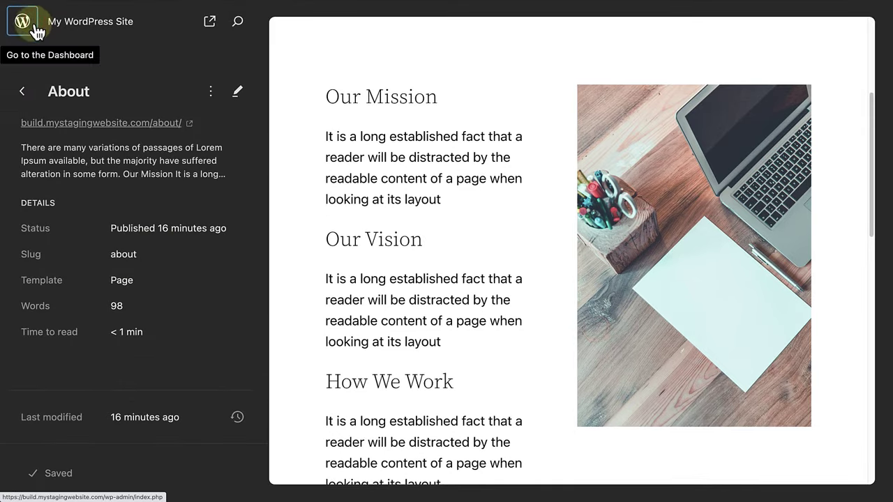
{"action": "left_click", "coordinate": [21, 92]}
{"action": "left_click", "coordinate": [19, 91]}
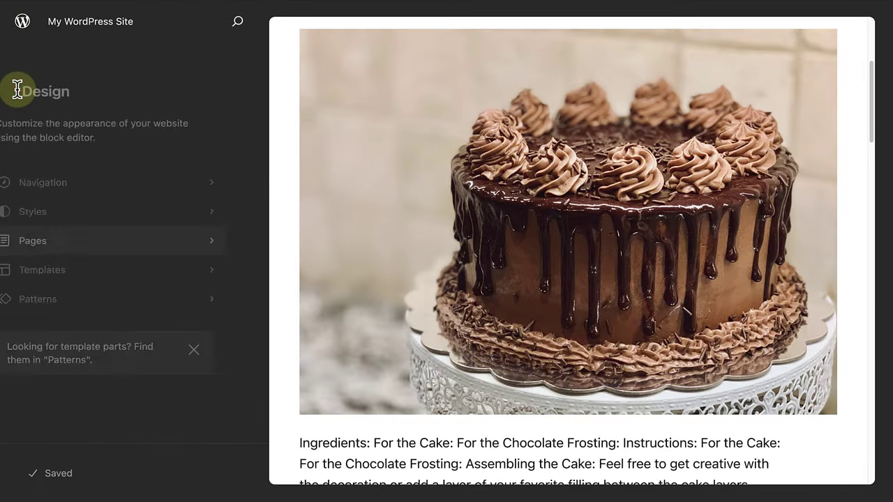